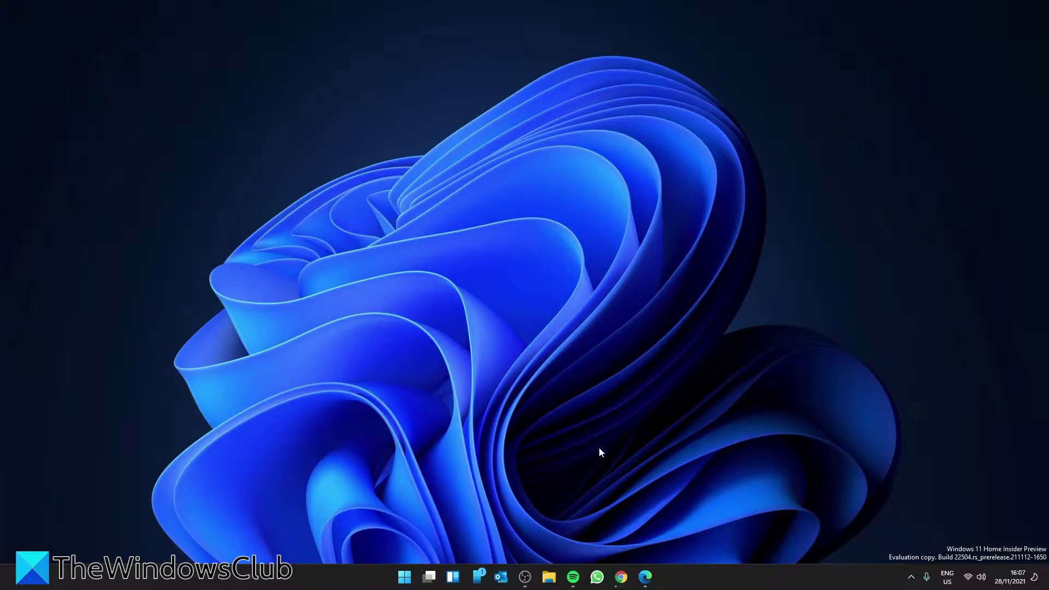
# - Search Windows for 'clock', pin the Clock app to Start, and launch it
pyautogui.press('super+s')
pyautogui.write('c')
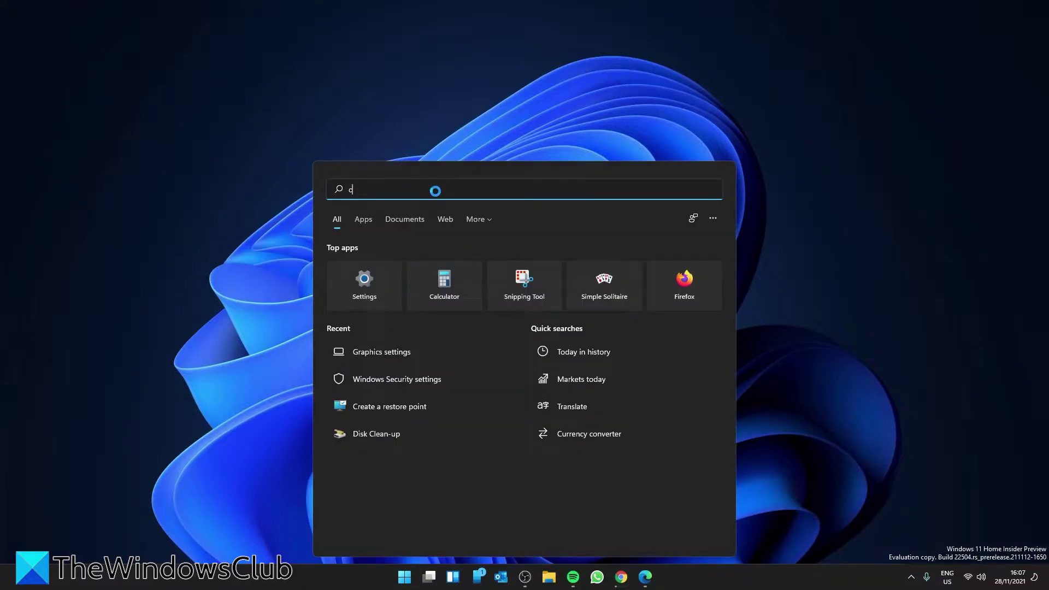
pyautogui.write('lock')
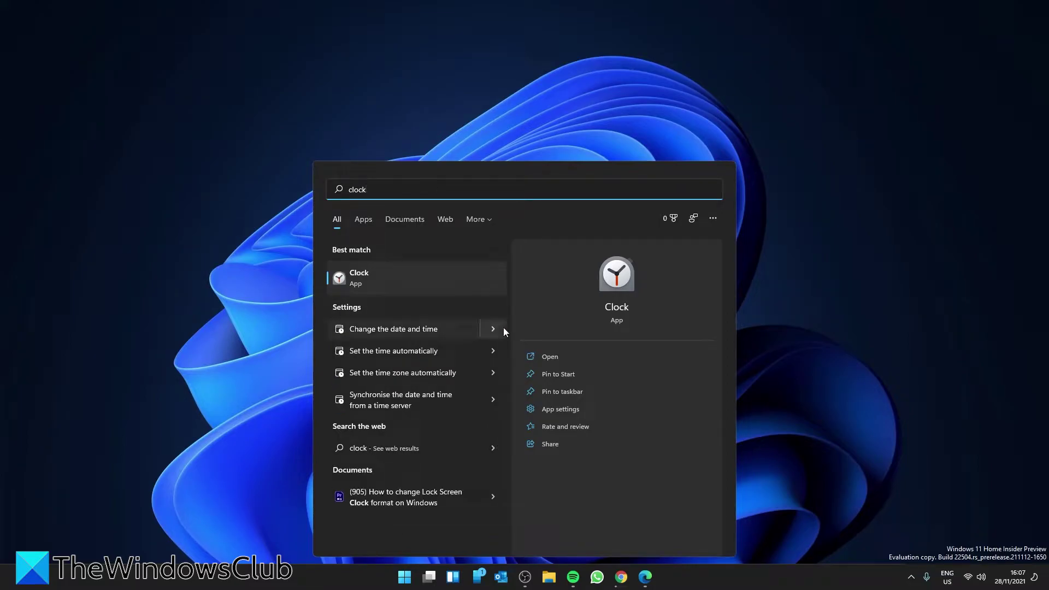
pyautogui.click(563, 375)
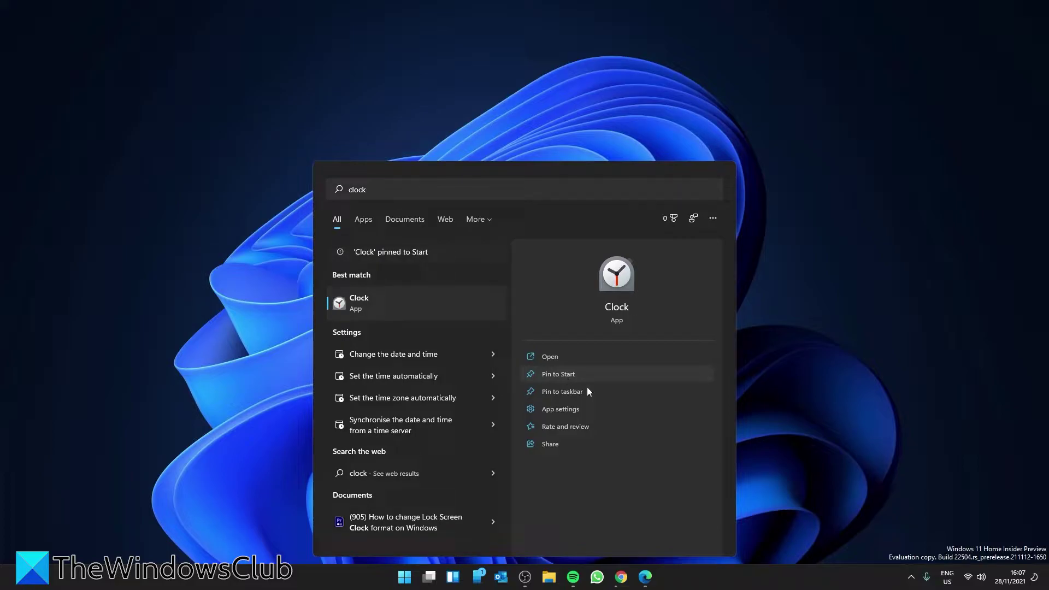
pyautogui.click(610, 302)
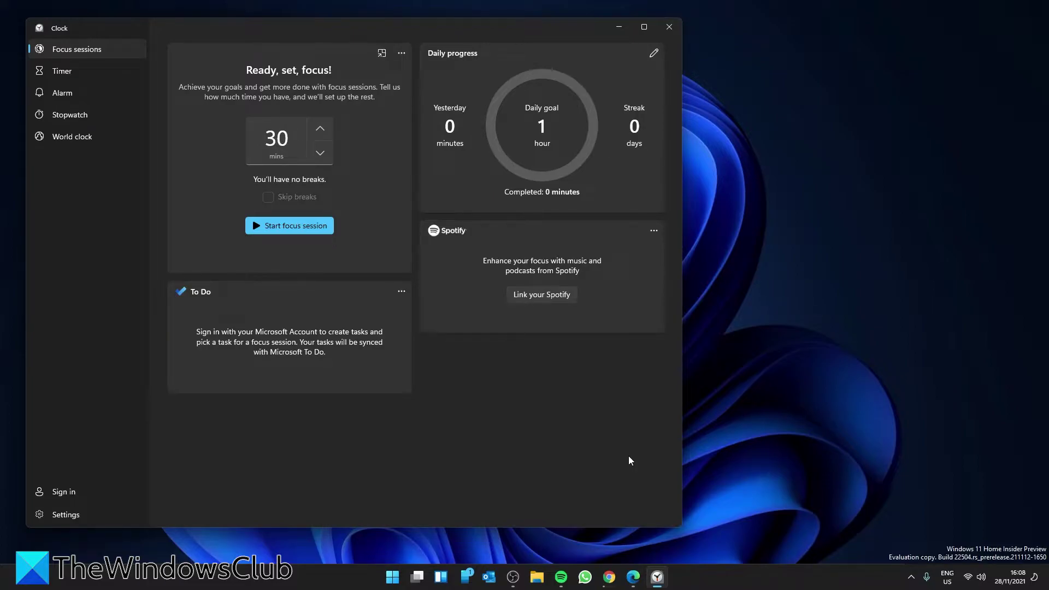
# - Sign in with the Microsoft account and grant Clock access to To Do tasks
pyautogui.click(60, 491)
pyautogui.click(409, 381)
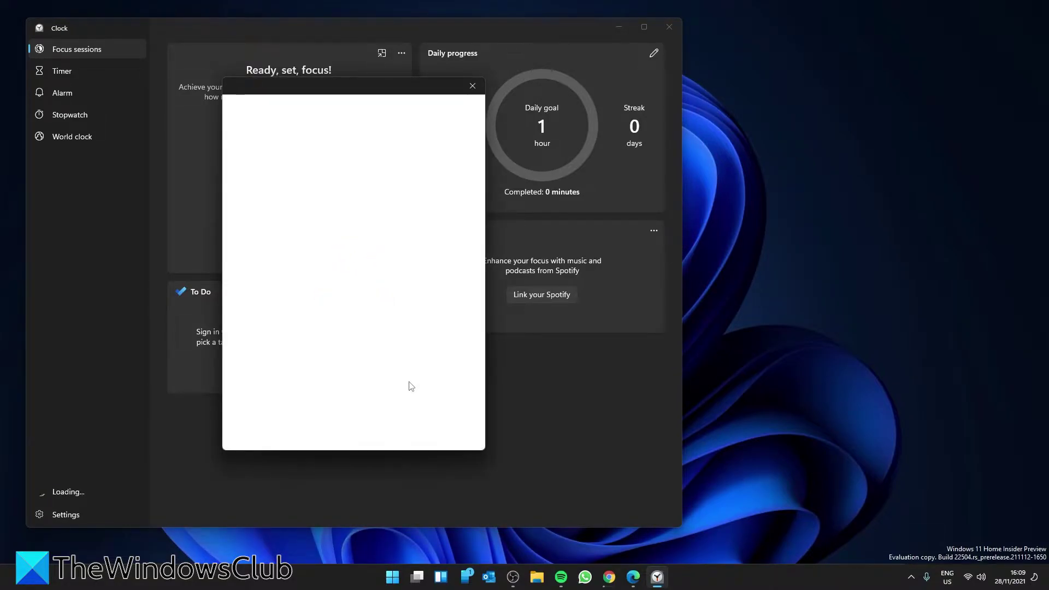
pyautogui.click(437, 289)
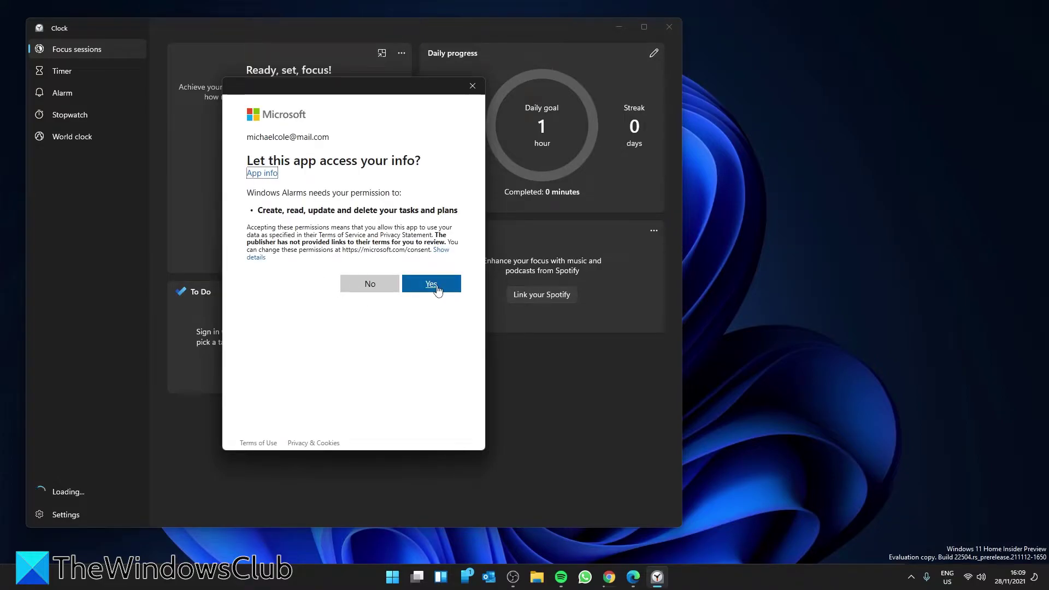
pyautogui.click(437, 289)
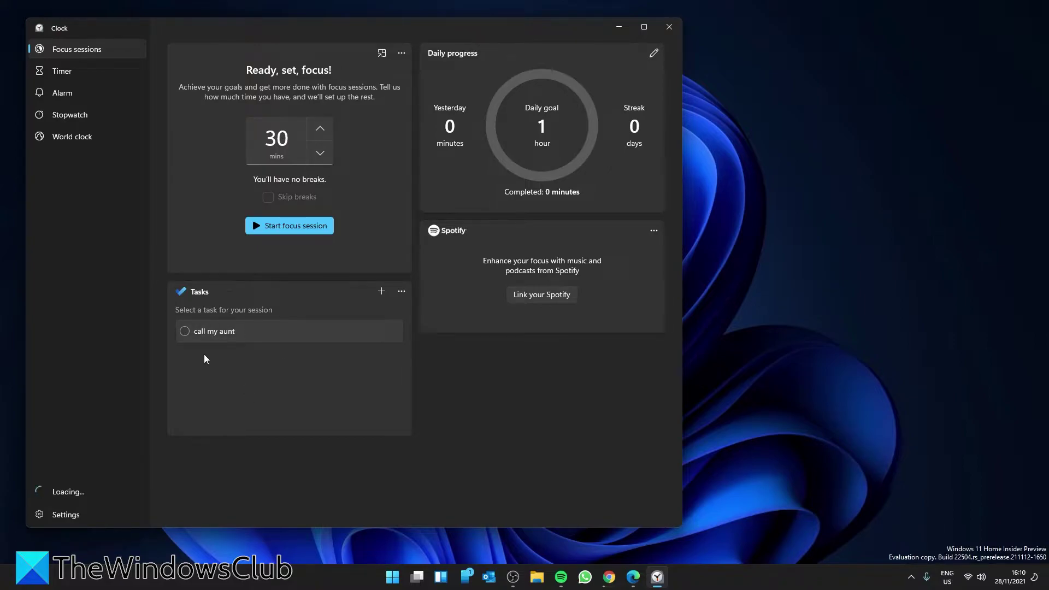
# - Add the tasks 'edit videos for the windows club' and 'work on website, milestones'
pyautogui.click(383, 293)
pyautogui.write('edit videos for the windows club')
pyautogui.press('Return')
pyautogui.write('work on website, milestones')
pyautogui.press('Escape')
# - Add another 'edit videos for the windows club' task, fix its typo, and check off both tasks
pyautogui.click(381, 292)
pyautogui.write('edit vidoe')
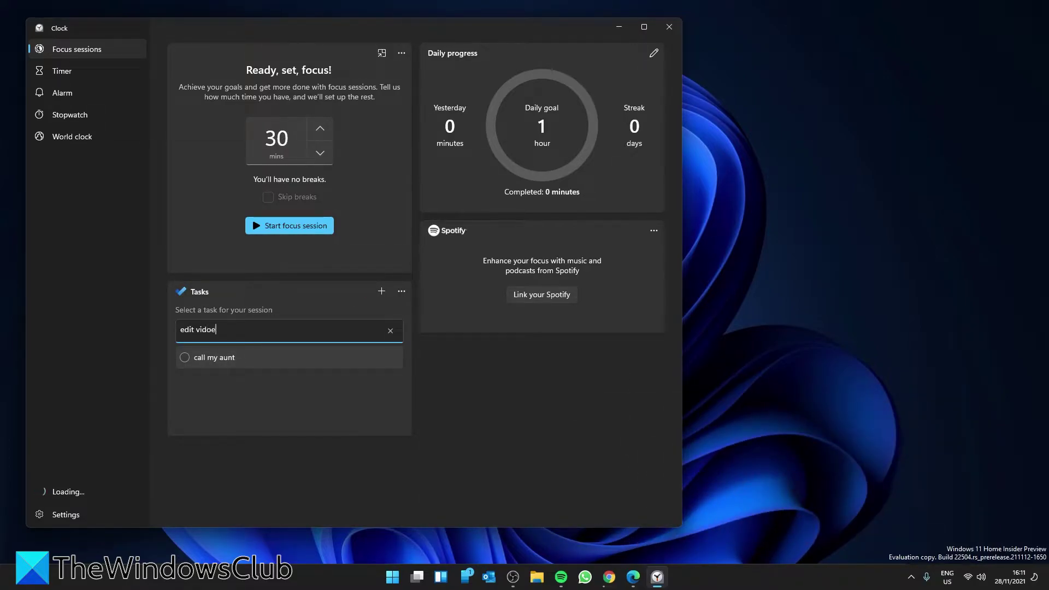
pyautogui.press('Return')
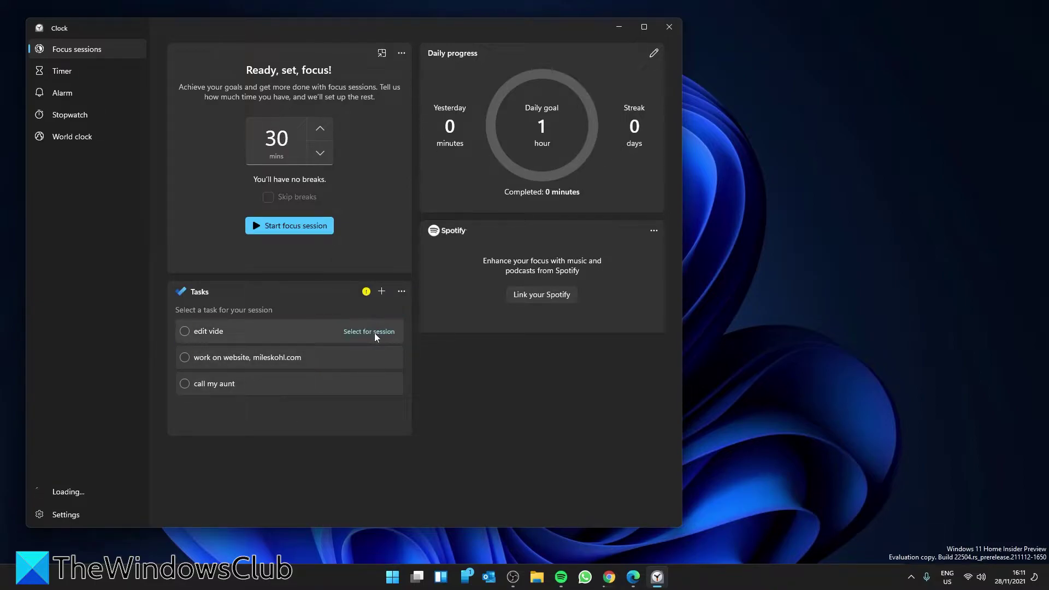
pyautogui.click(375, 332)
pyautogui.write('os for the windows club')
pyautogui.press('Return')
pyautogui.click(185, 331)
pyautogui.click(185, 357)
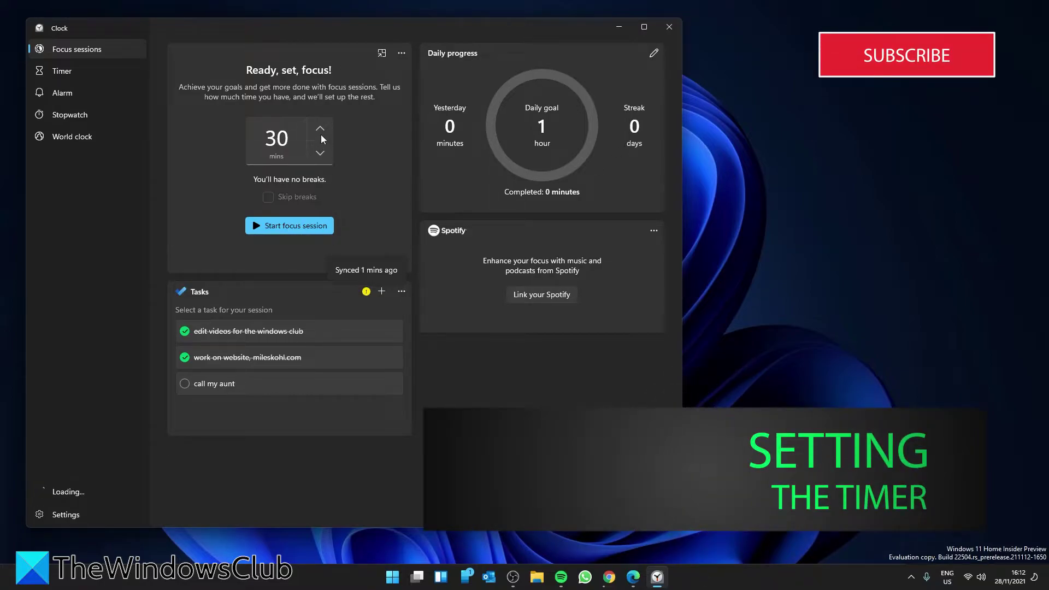
# - Set the focus length to 240 minutes and start the session
pyautogui.click(271, 138)
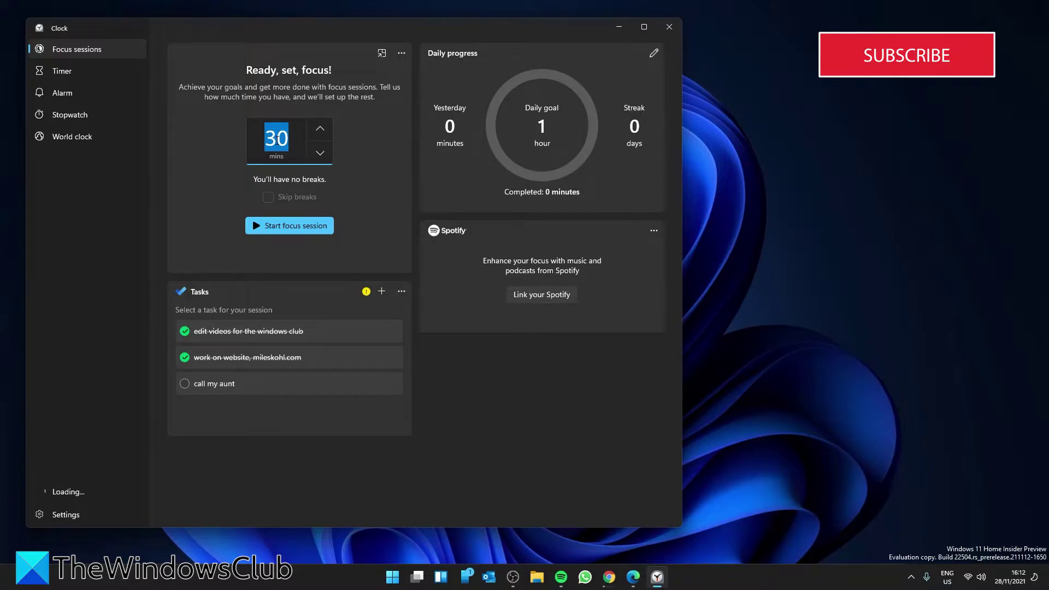
pyautogui.write('90')
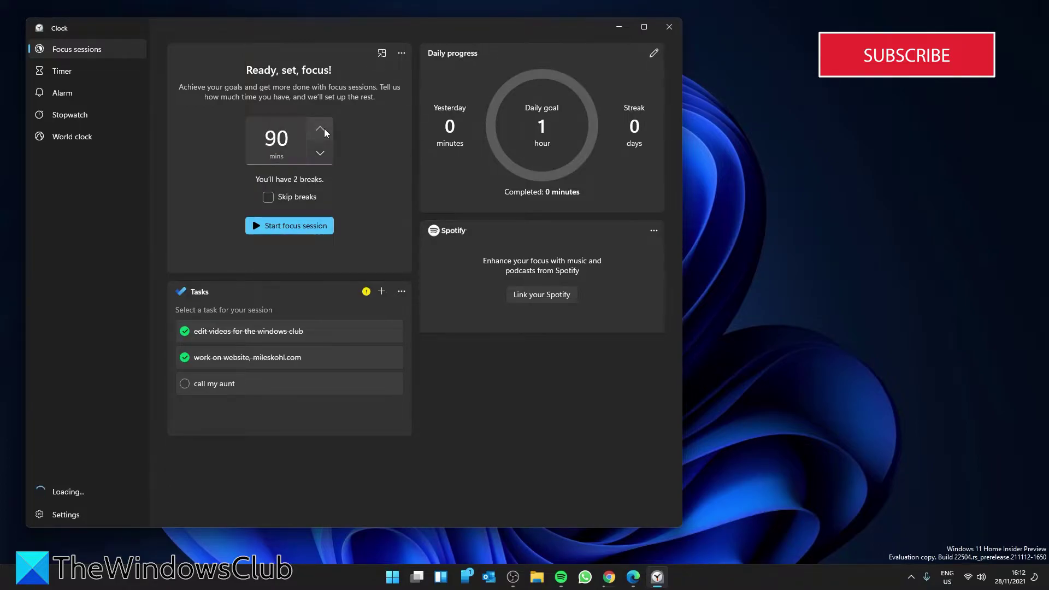
pyautogui.moveTo(324, 129); pyautogui.dragTo(324, 128)
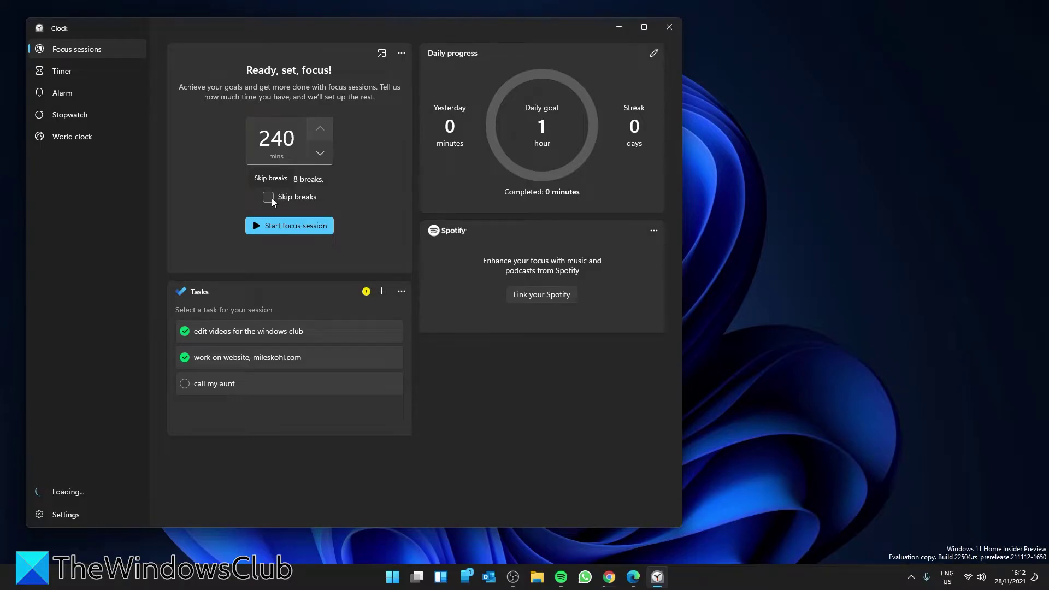
pyautogui.click(267, 228)
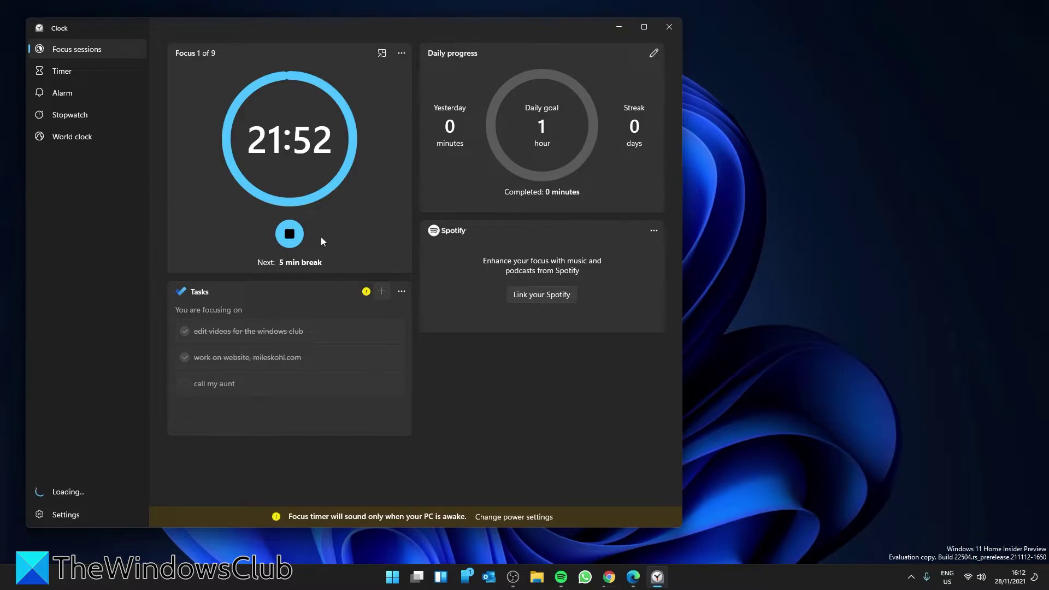
# - Stop and restart the 240-minute focus session twice, leaving it running, then open Settings
pyautogui.click(287, 234)
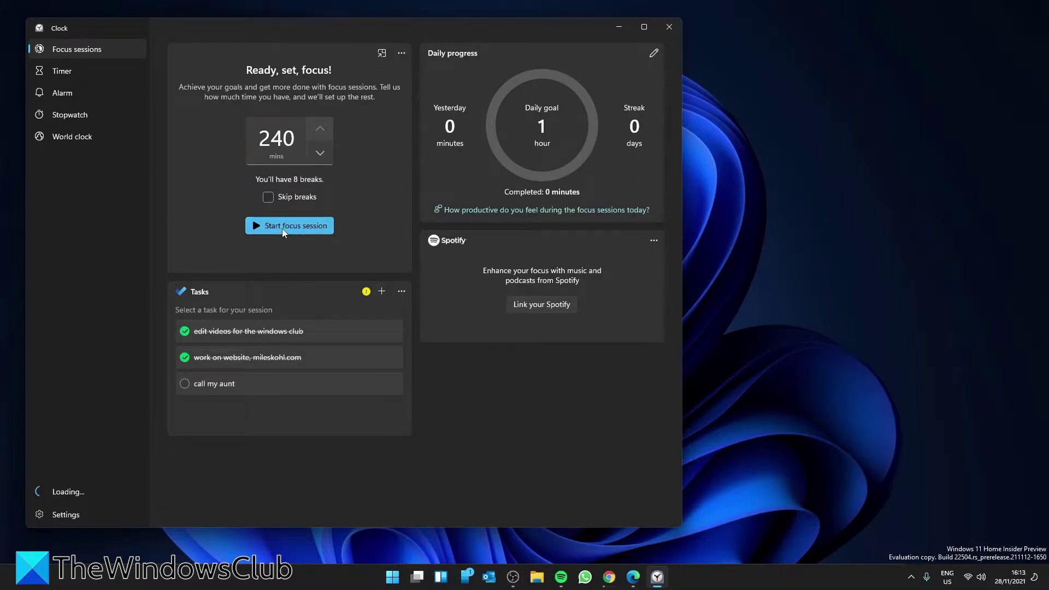
pyautogui.click(283, 230)
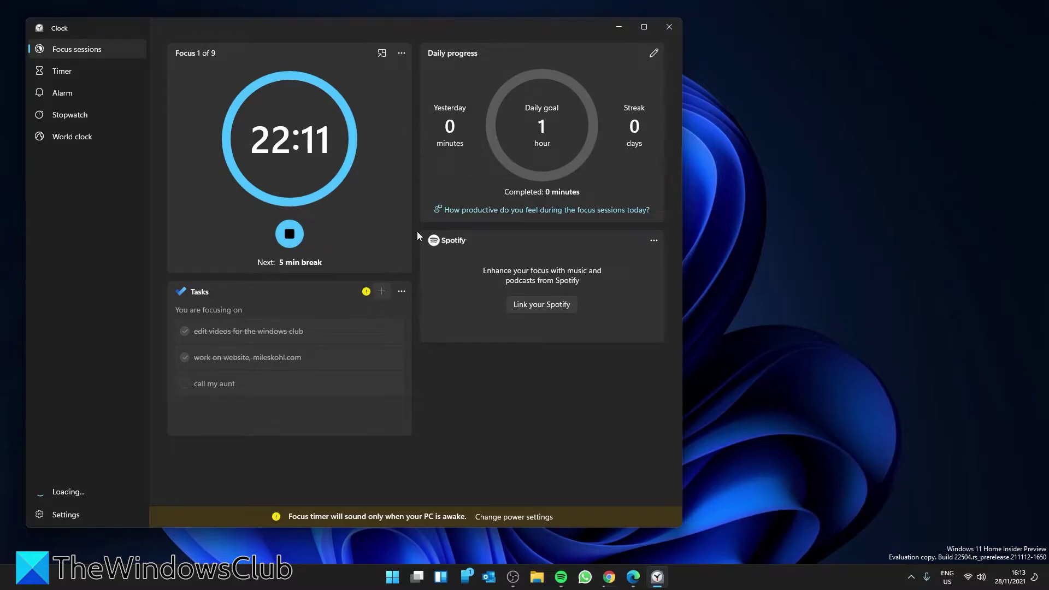
pyautogui.click(289, 233)
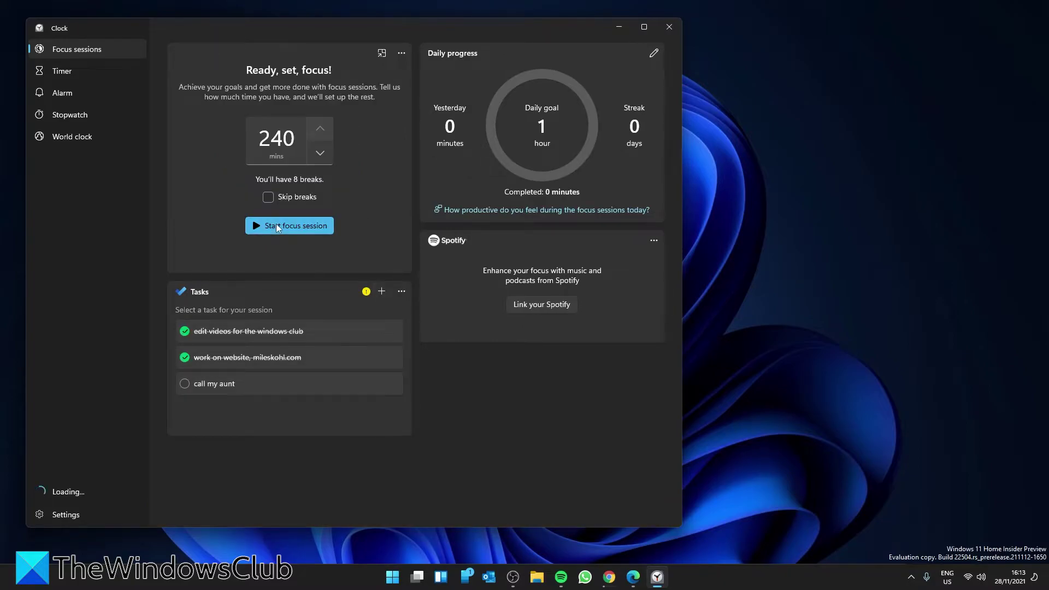
pyautogui.click(277, 227)
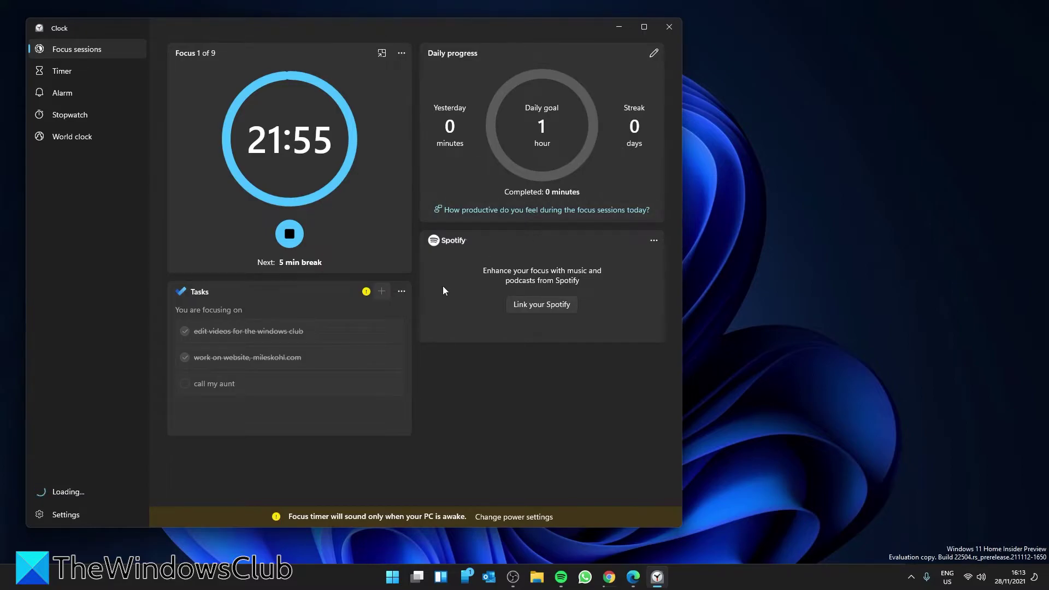
pyautogui.click(70, 517)
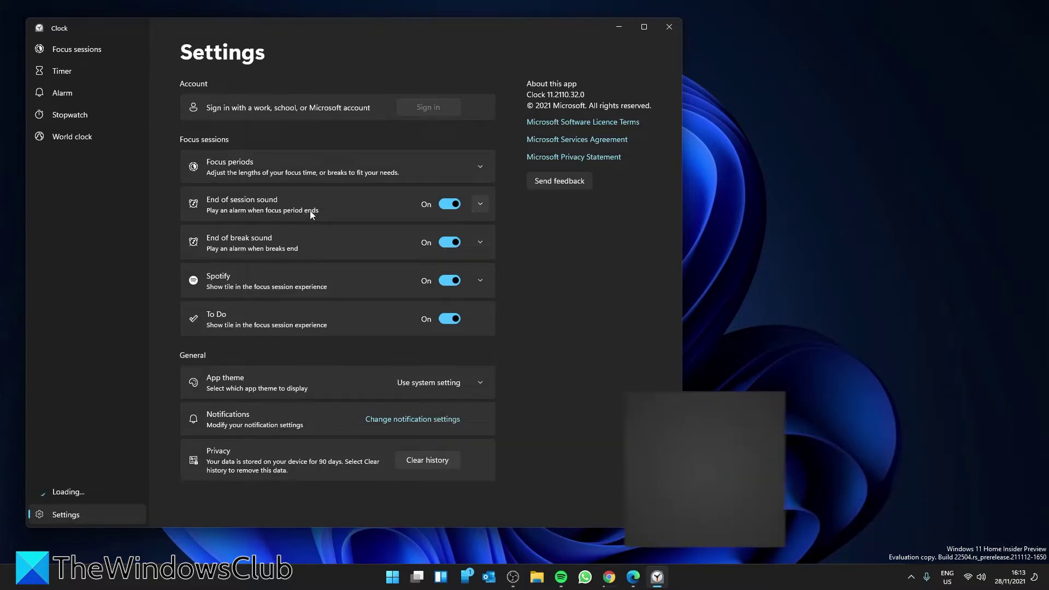
# - Set the end-of-session alarm sound to Ascending, after trying Chimes and Bounce
pyautogui.click(485, 204)
pyautogui.click(449, 235)
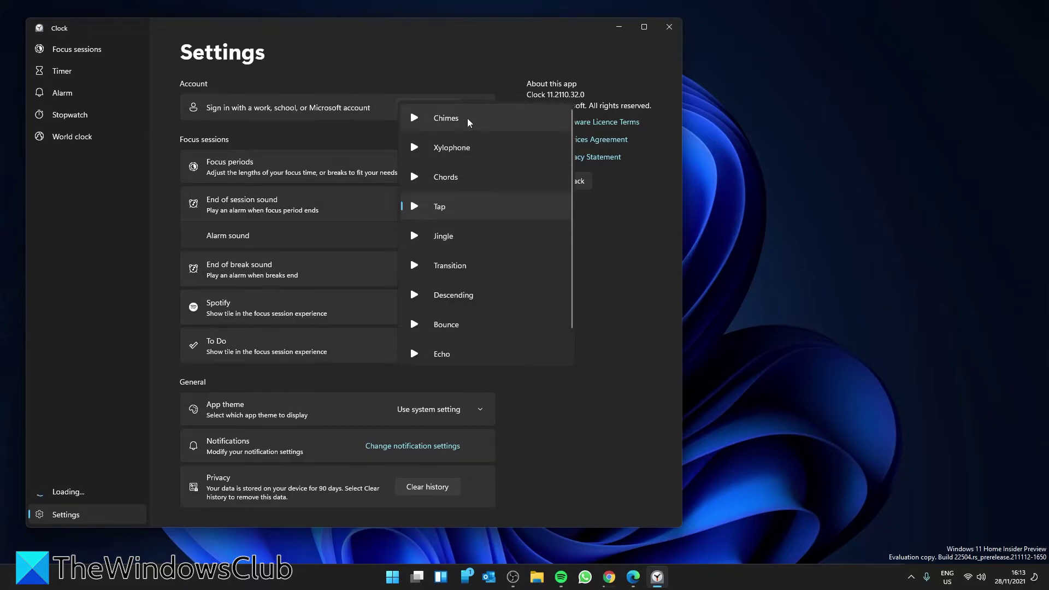
pyautogui.click(467, 119)
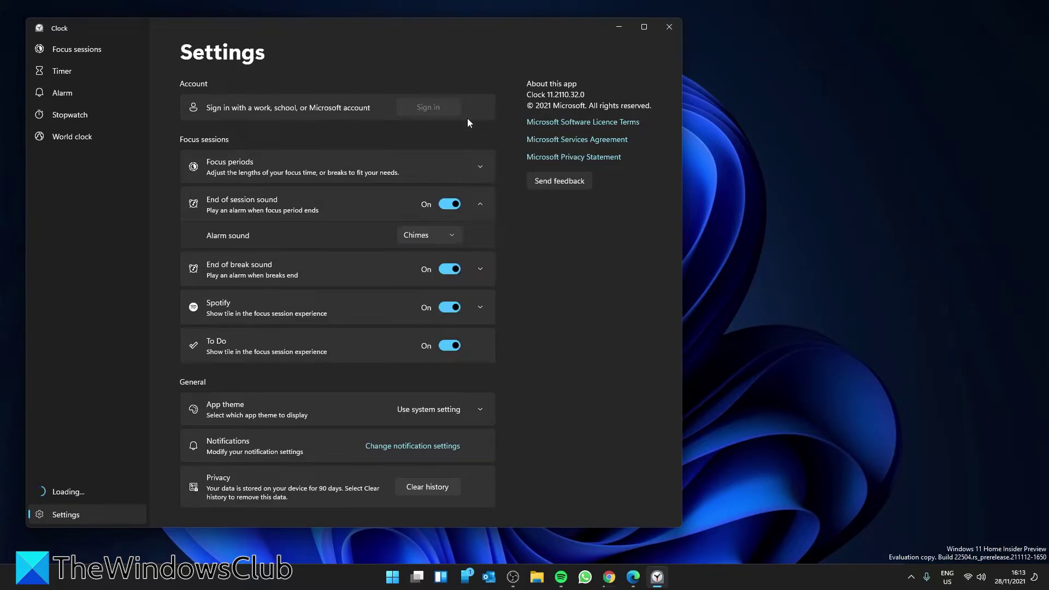
pyautogui.click(451, 236)
pyautogui.click(455, 326)
pyautogui.click(446, 236)
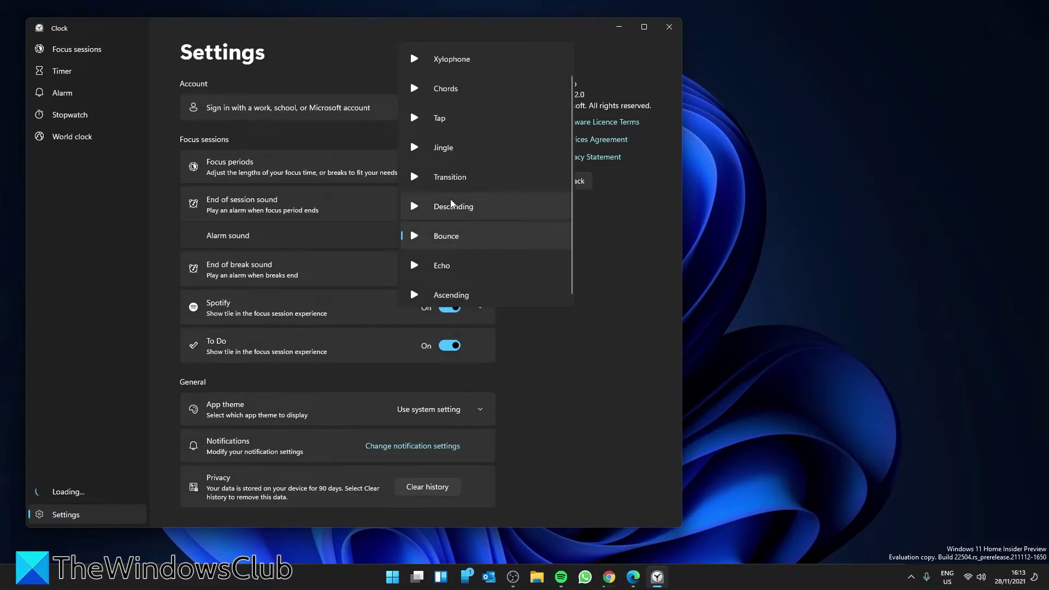
pyautogui.click(454, 296)
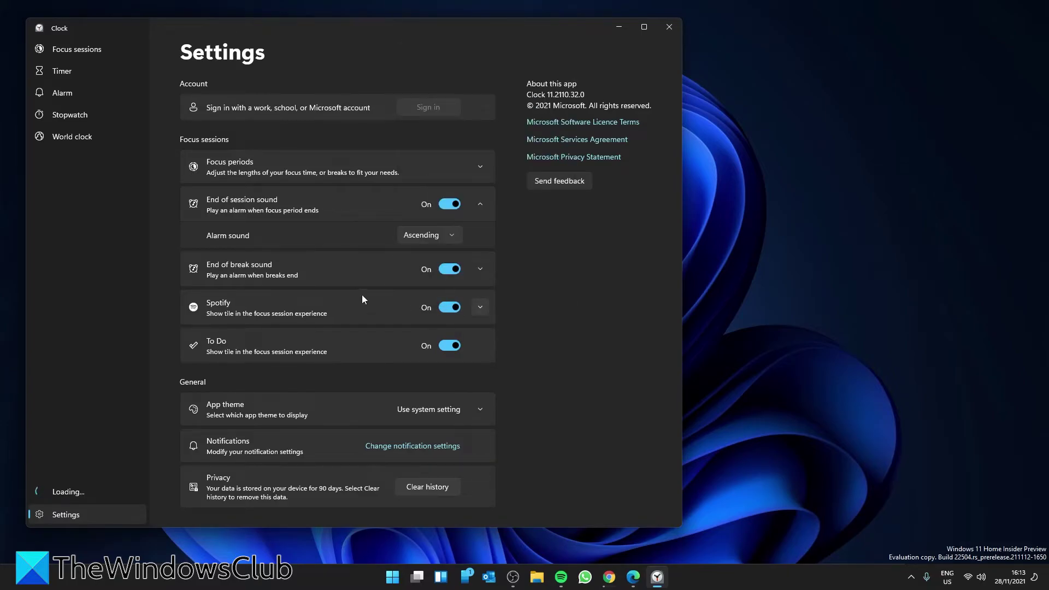
# - Set the end-of-break alarm sound to Transition and expand the Spotify option
pyautogui.click(479, 269)
pyautogui.click(453, 301)
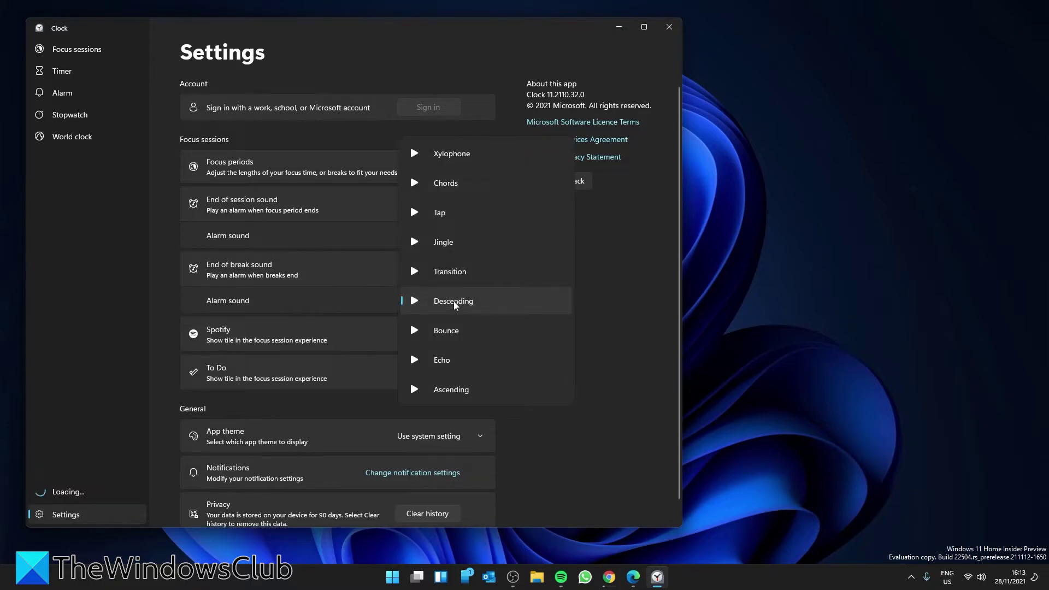
pyautogui.click(454, 268)
pyautogui.click(474, 335)
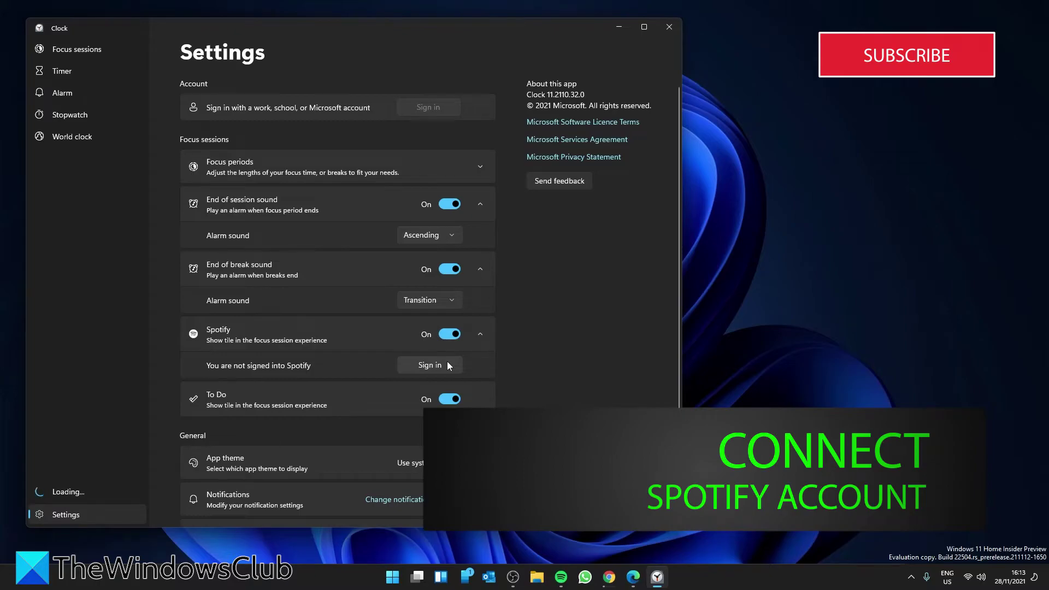
# - Begin Spotify sign-in from Clock and choose to continue with Facebook
pyautogui.click(432, 366)
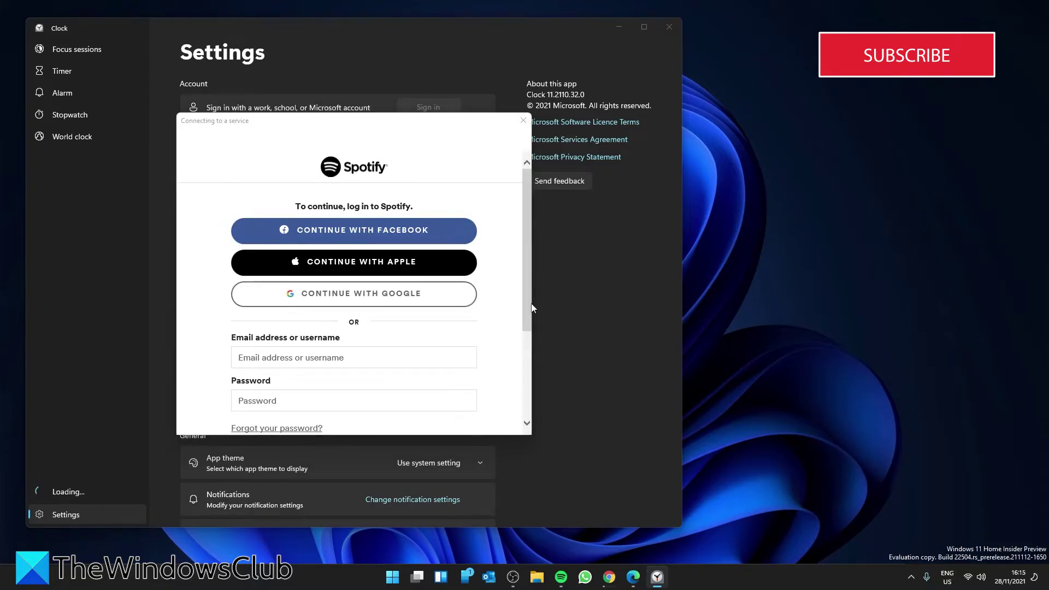
pyautogui.click(564, 580)
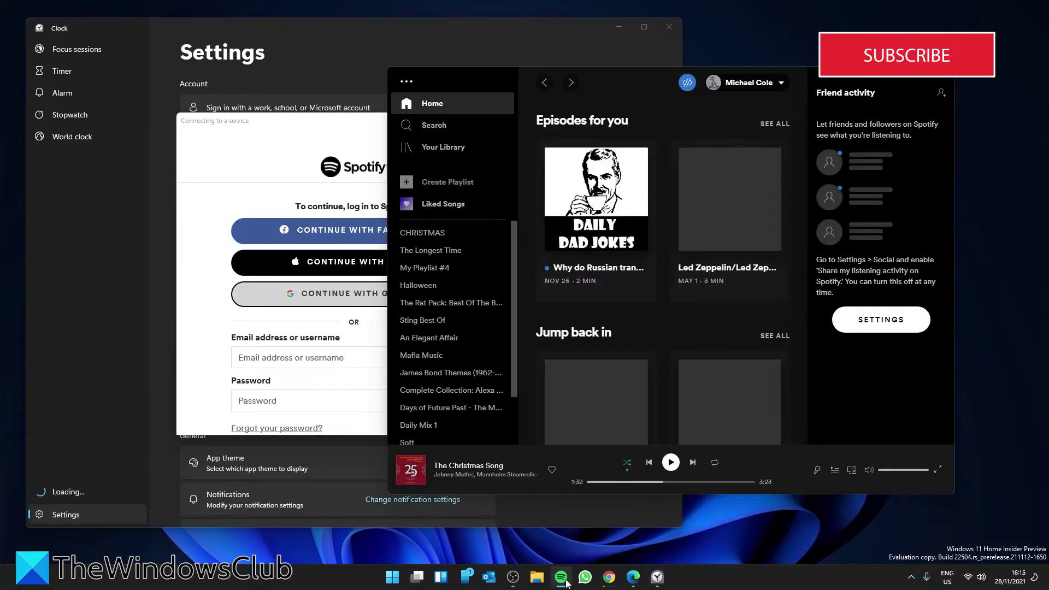
pyautogui.scroll(-3, 441, 312)
pyautogui.scroll(3, 440, 312)
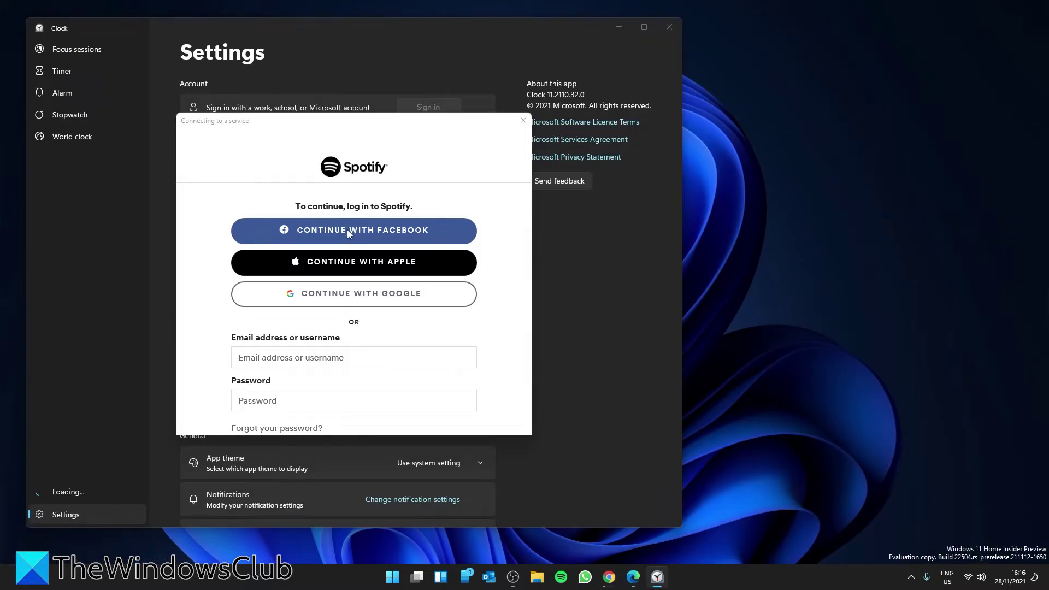
pyautogui.click(347, 230)
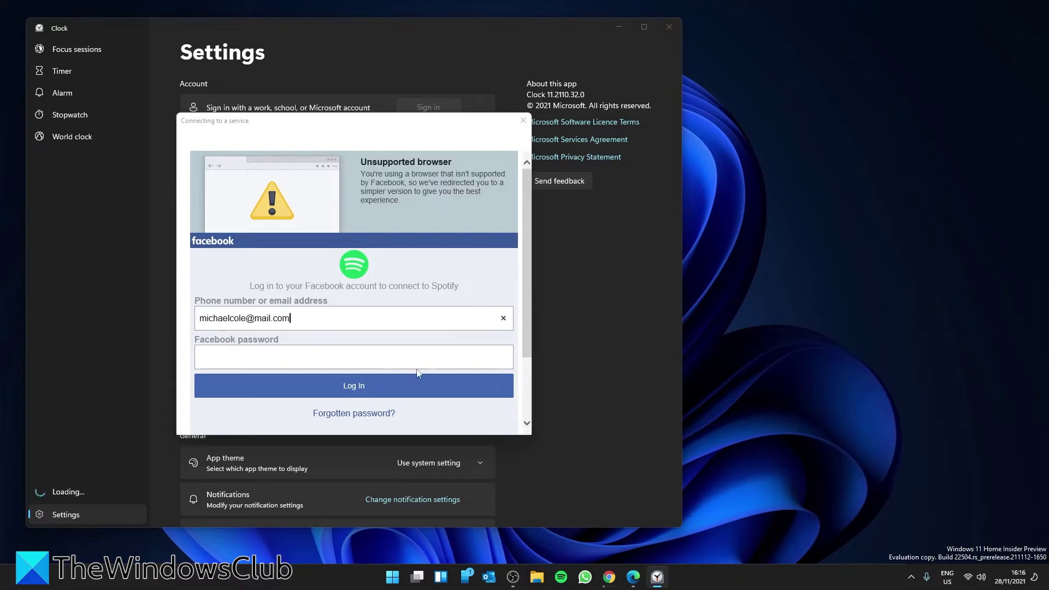
# - Log in with the Facebook e-mail, password and login code, then grant Focus Sessions Spotify access
pyautogui.press('Tab')
pyautogui.write('*******************')
pyautogui.press('Return')
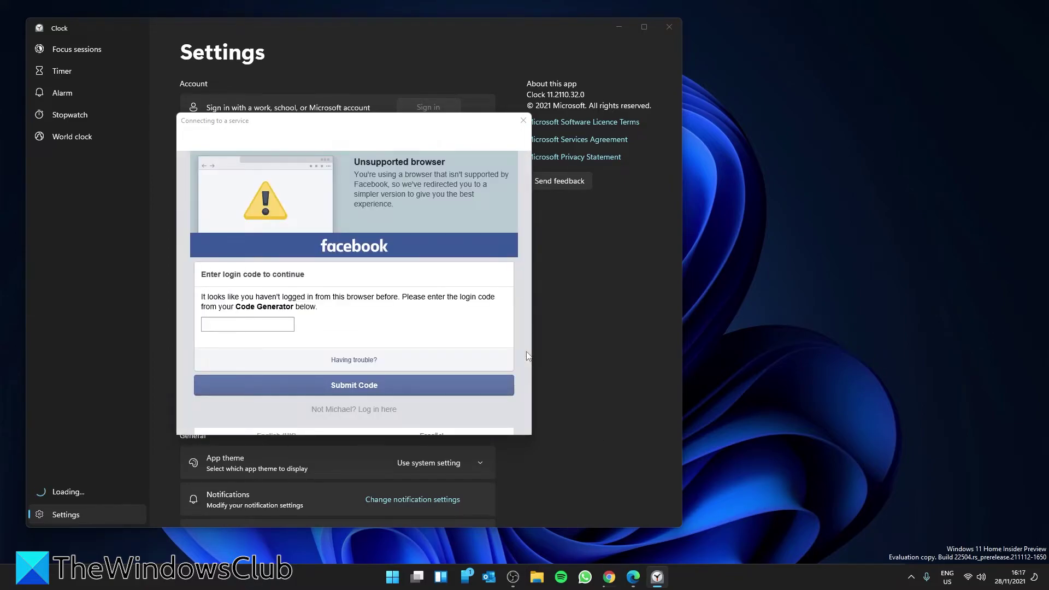
pyautogui.write('123456')
pyautogui.click(338, 389)
pyautogui.click(355, 309)
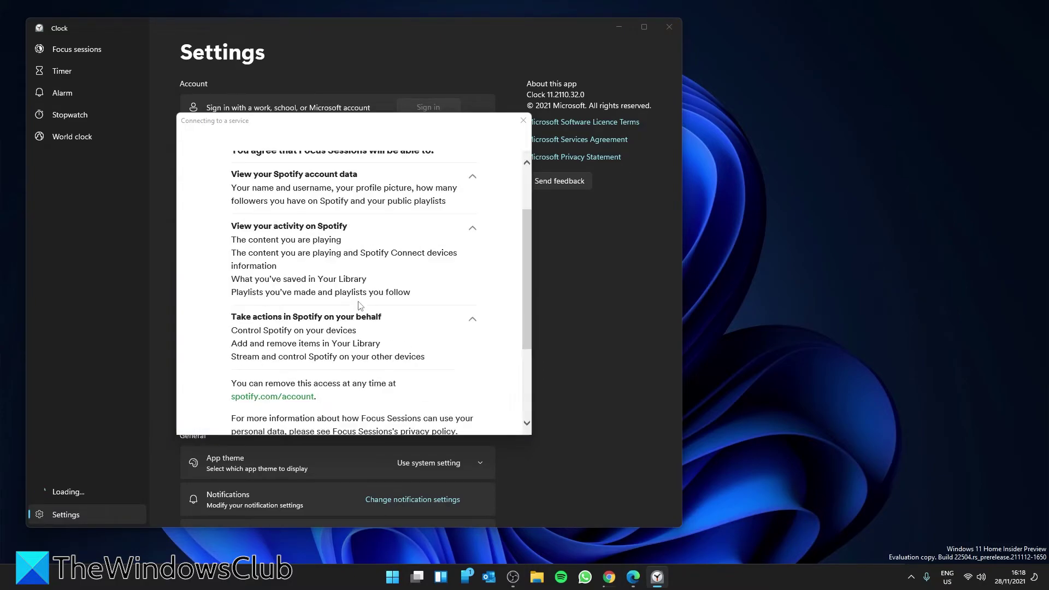
pyautogui.press('Return')
pyautogui.scroll(-2, 410, 383)
pyautogui.click(481, 418)
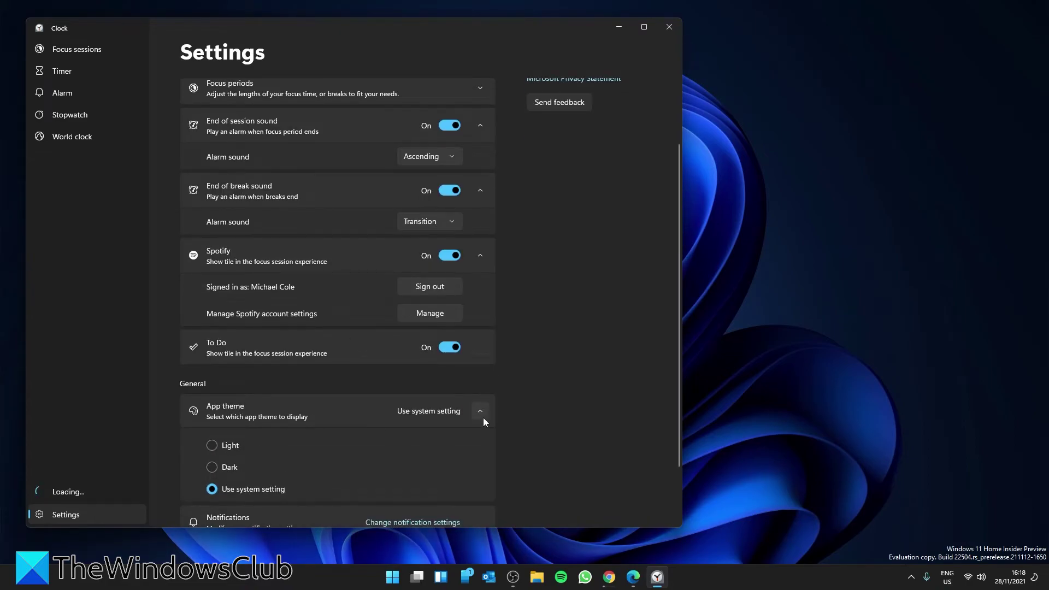
pyautogui.scroll(-2, 298, 442)
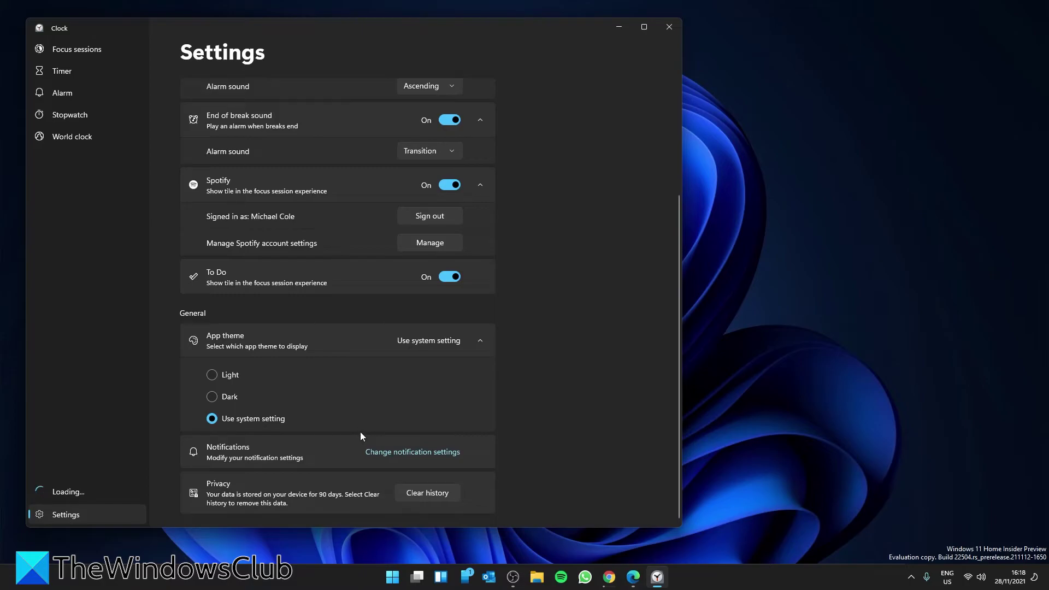
pyautogui.click(214, 374)
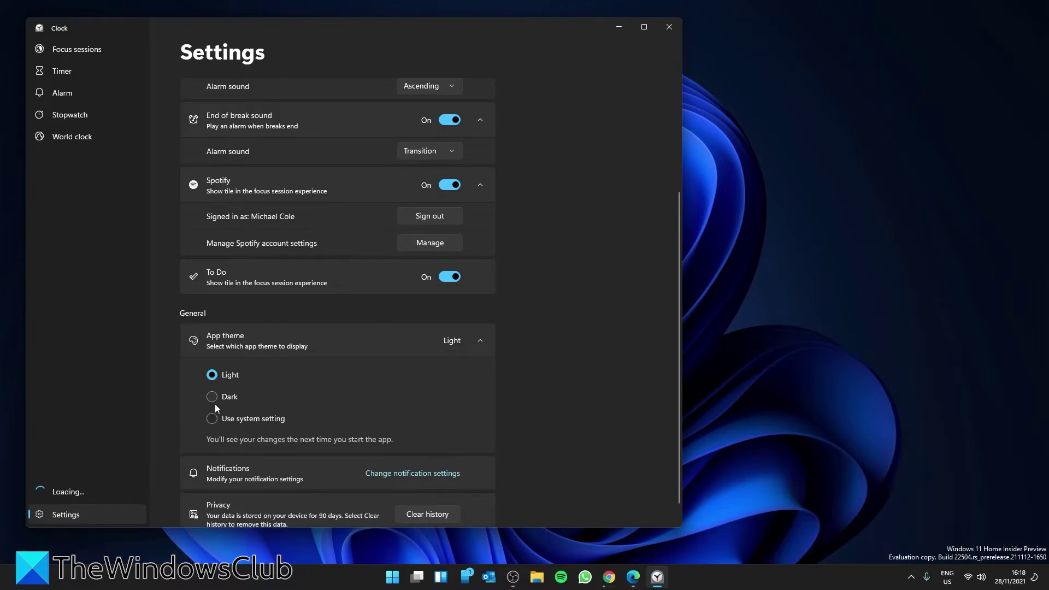
pyautogui.click(215, 422)
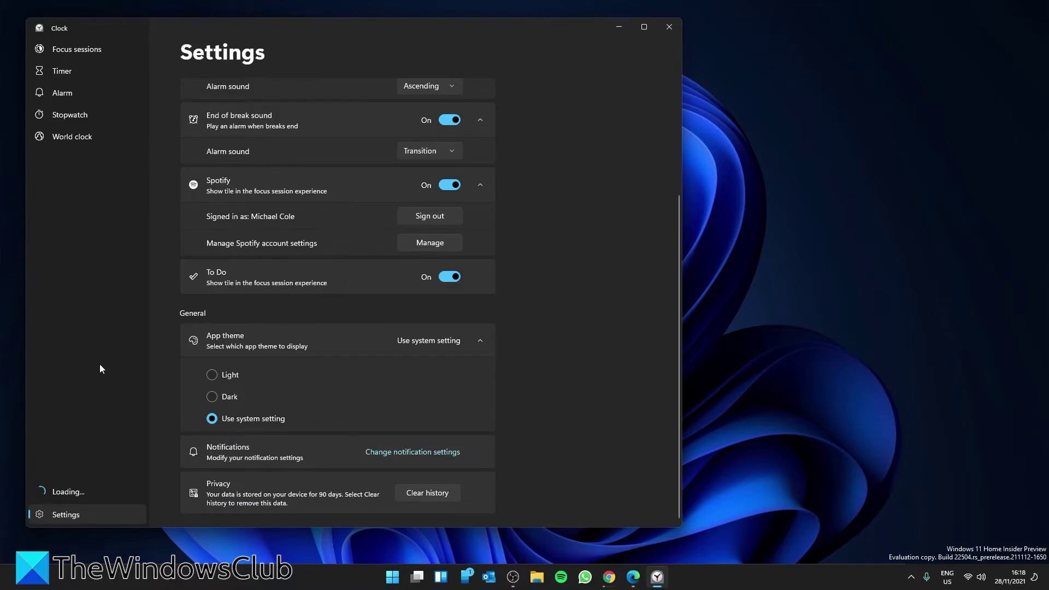
pyautogui.click(74, 493)
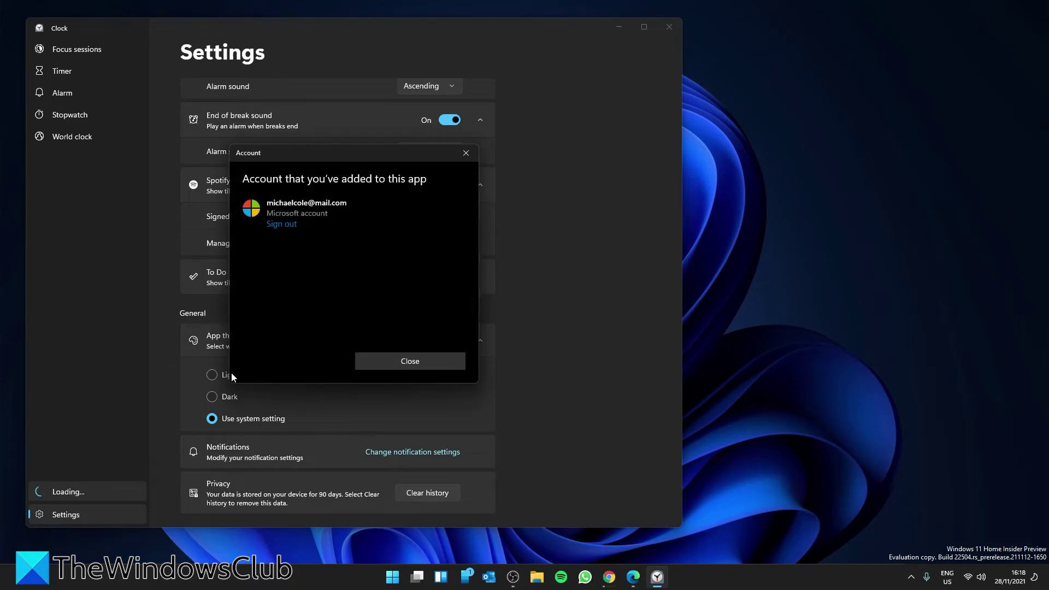
pyautogui.click(407, 361)
pyautogui.scroll(5, 405, 189)
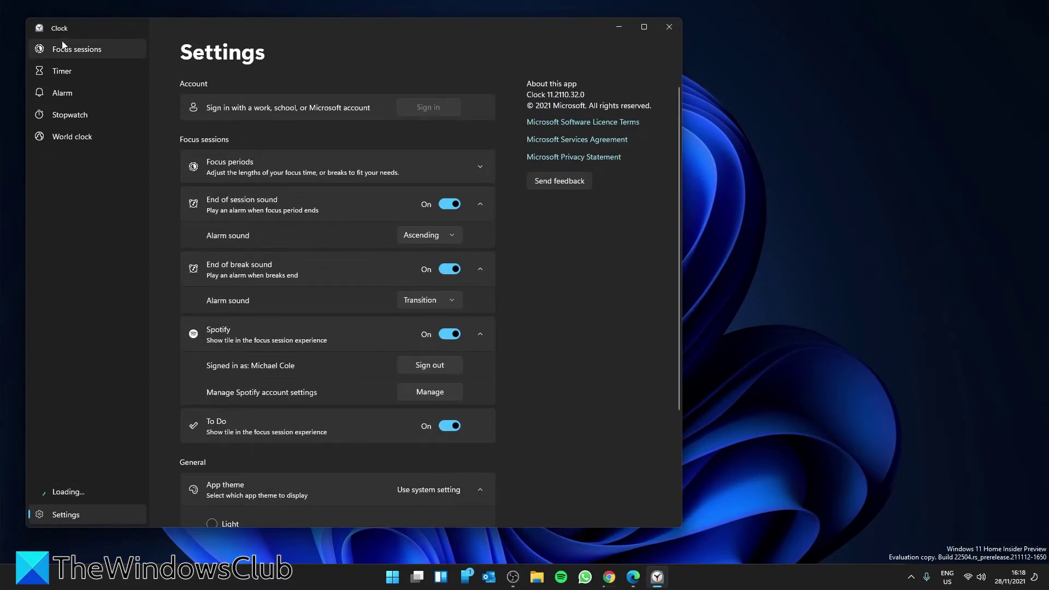
# - View the running focus timer with its tasks and Spotify tiles, then minimise Clock
pyautogui.click(68, 50)
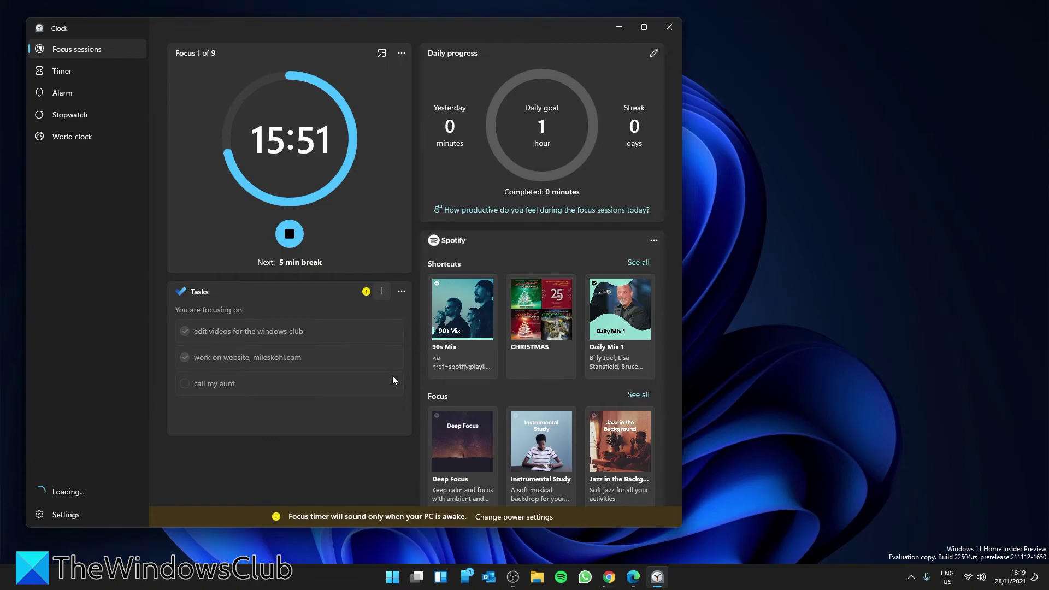
pyautogui.click(618, 27)
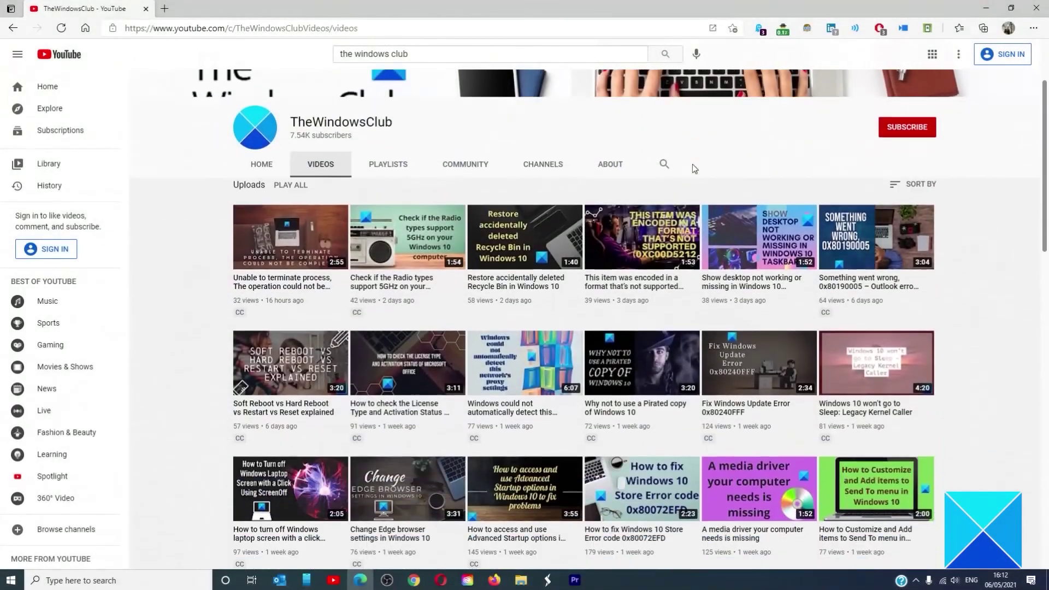
pyautogui.scroll(-5, 692, 164)
pyautogui.scroll(-15, 692, 169)
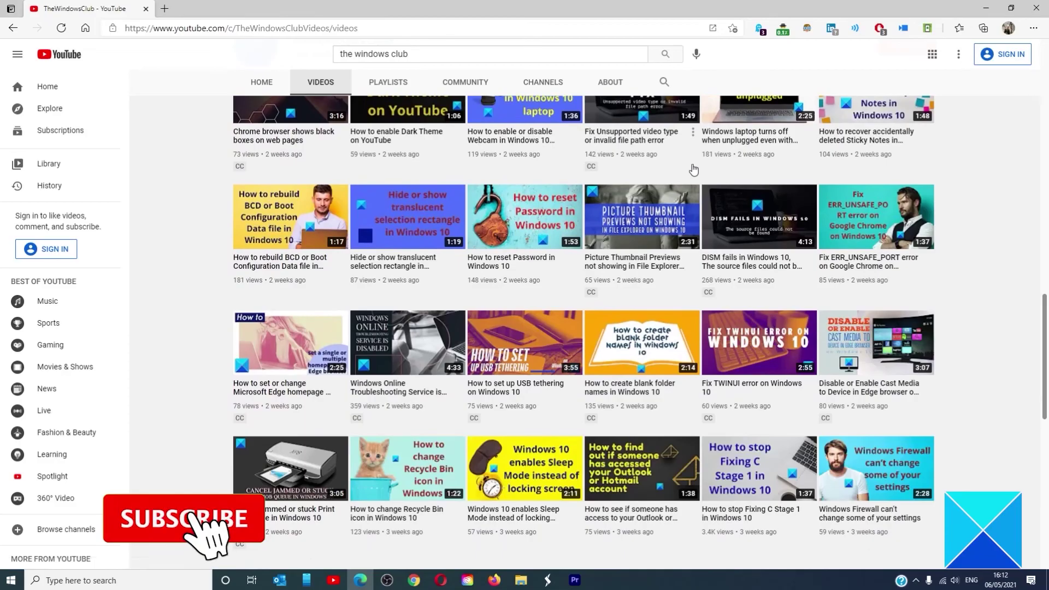
pyautogui.scroll(10, 692, 170)
pyautogui.scroll(8, 692, 169)
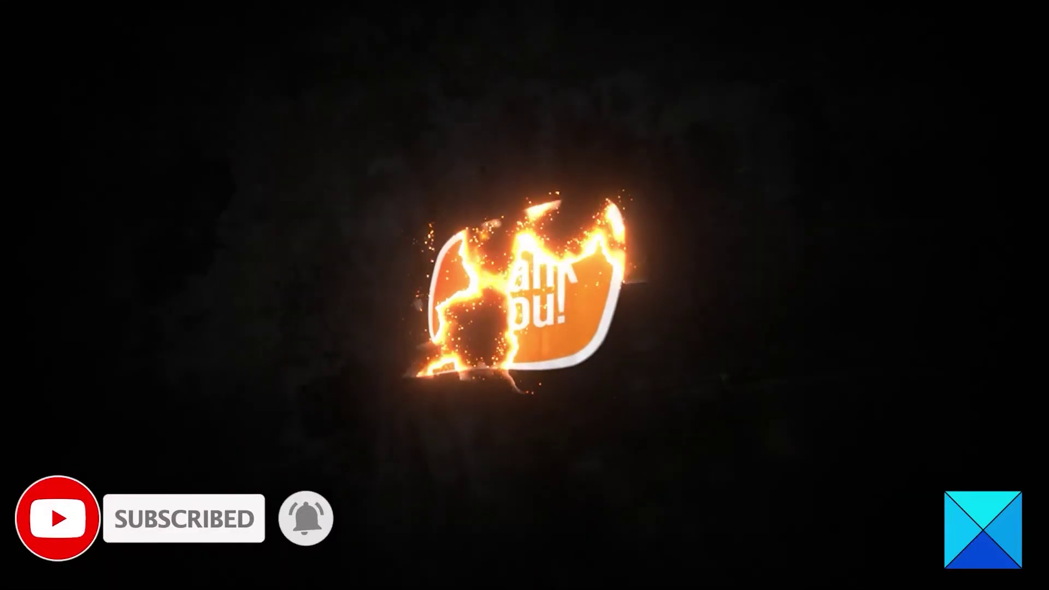